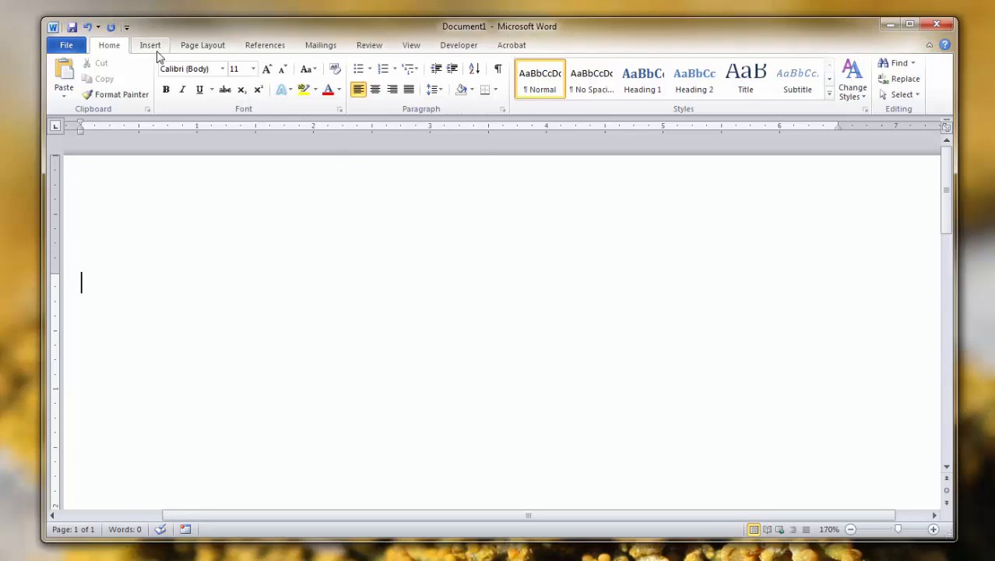
# Step: Insert a blank equation into the empty document
pyautogui.click(156, 49)
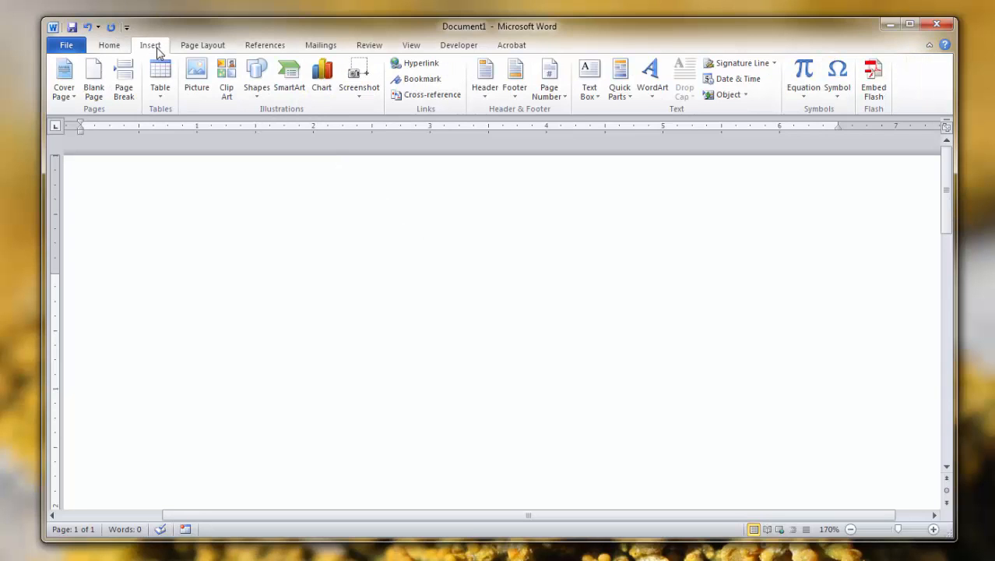
pyautogui.click(805, 74)
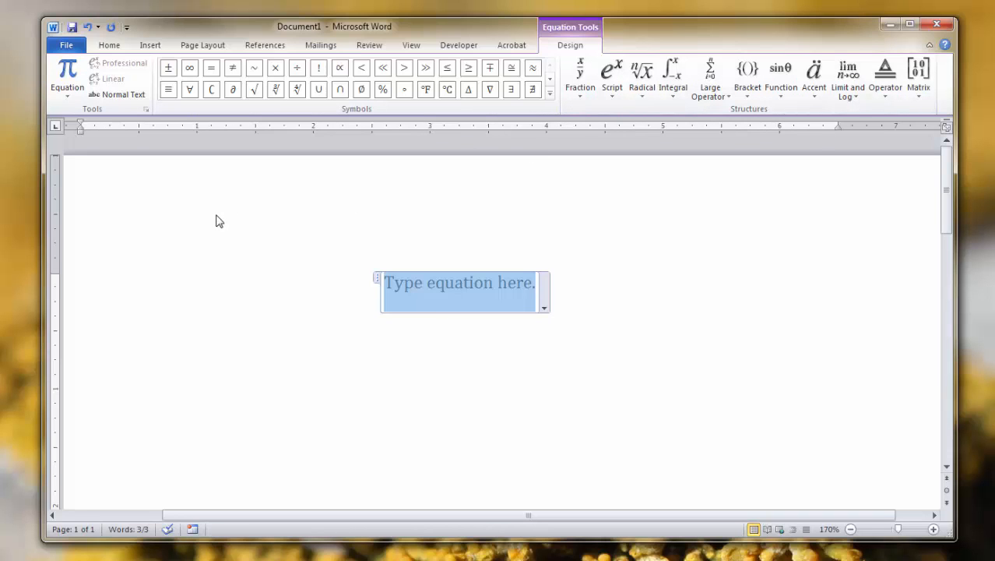
# Step: Paste the arithmetic mean problem statement with the dataset 9 6 5 3 4 and add a blank line below it
pyautogui.write('Calculate the arithmetic average (mean) for the following dataset  9 6 5 3 4')
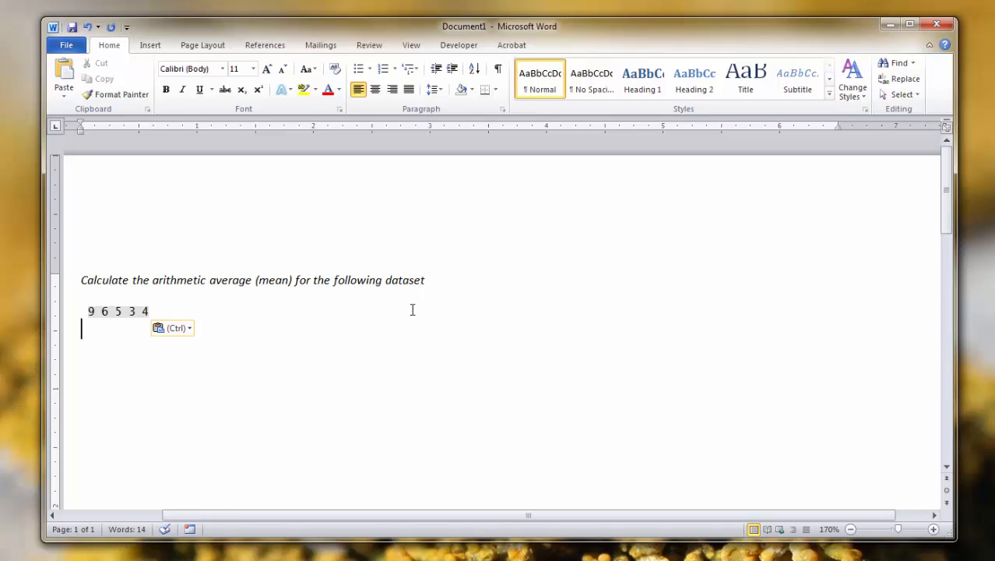
pyautogui.press('Return')
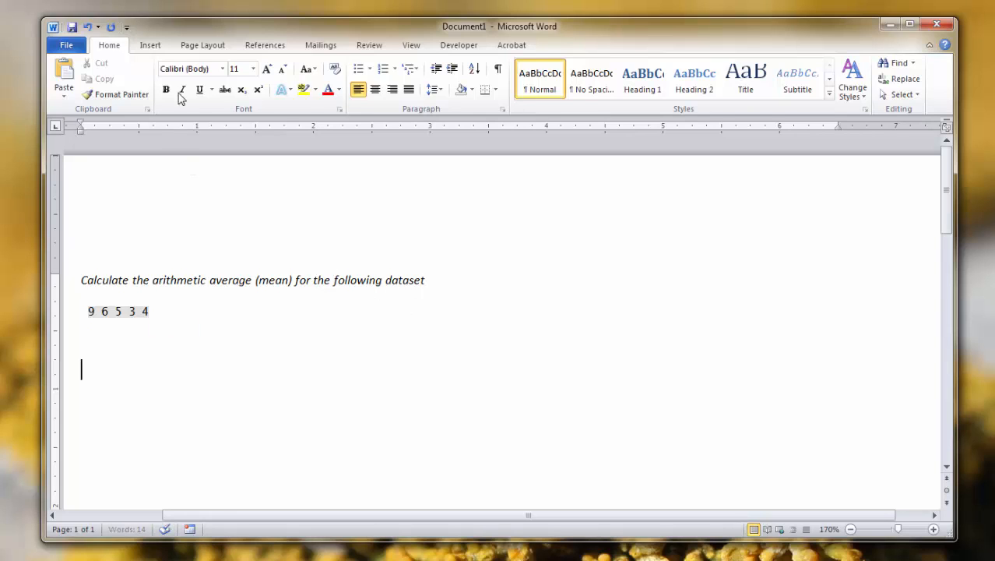
# Step: Insert a new equation below the dataset containing y with a bar accent over it
pyautogui.click(151, 45)
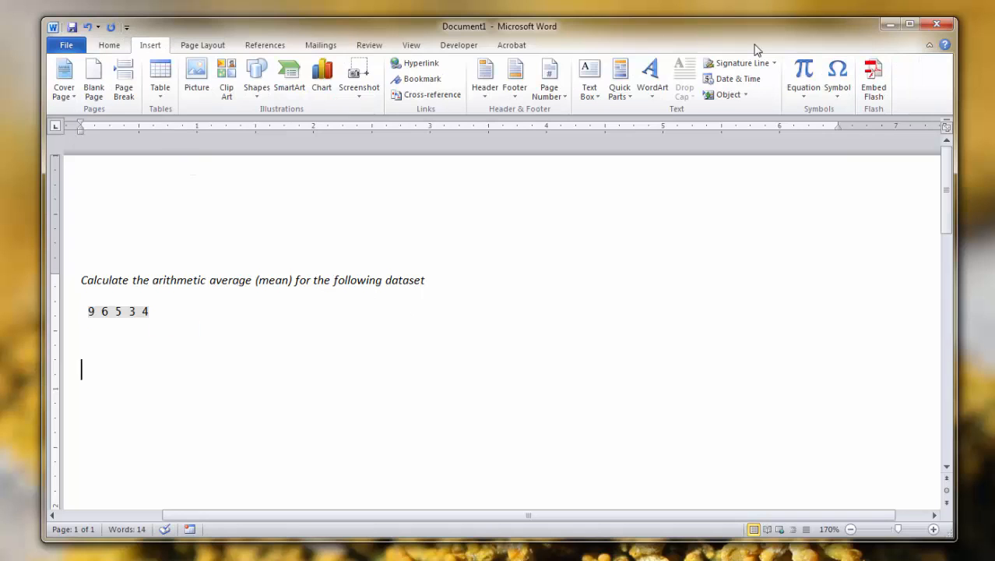
pyautogui.click(800, 74)
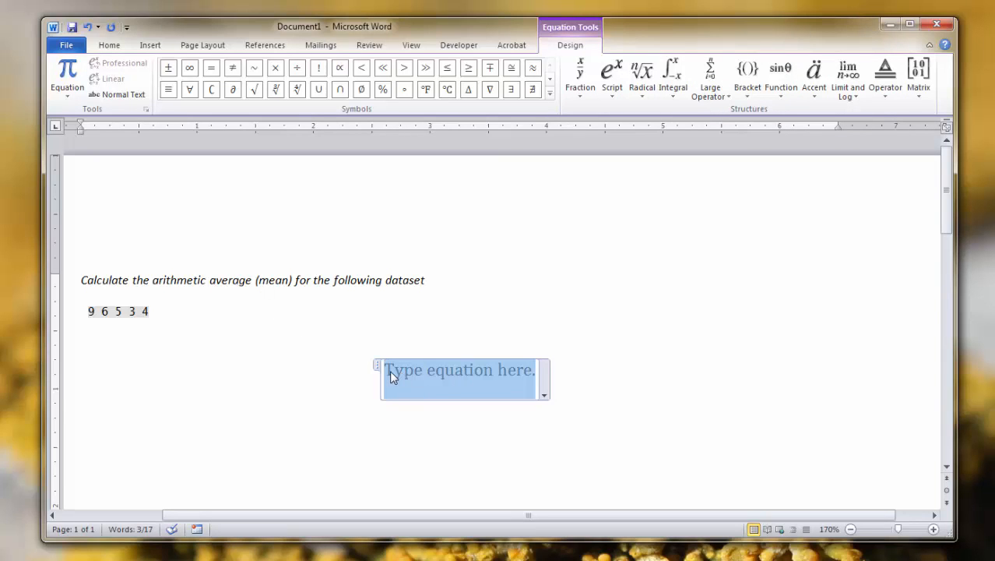
pyautogui.write('y')
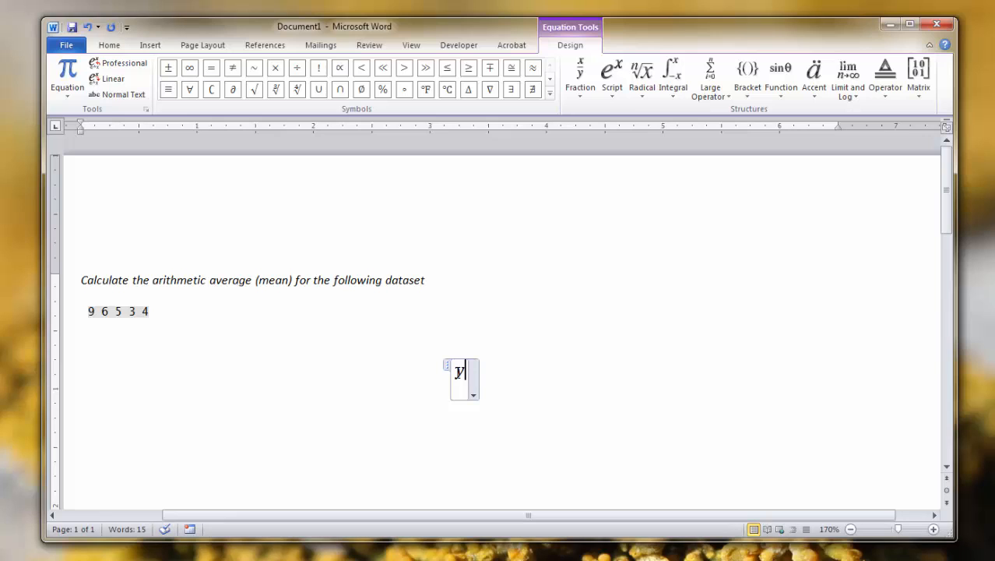
pyautogui.doubleClick(459, 372)
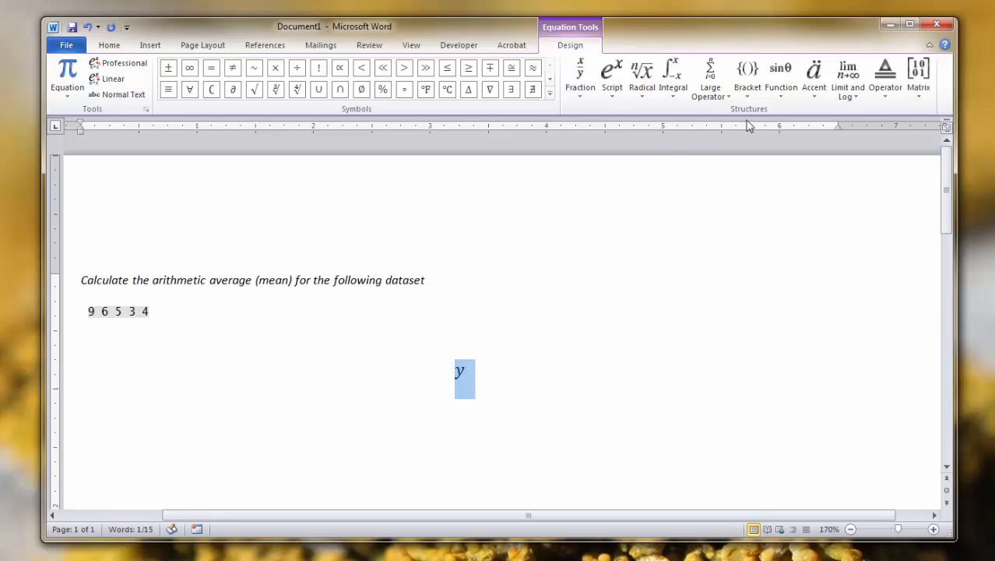
pyautogui.click(813, 76)
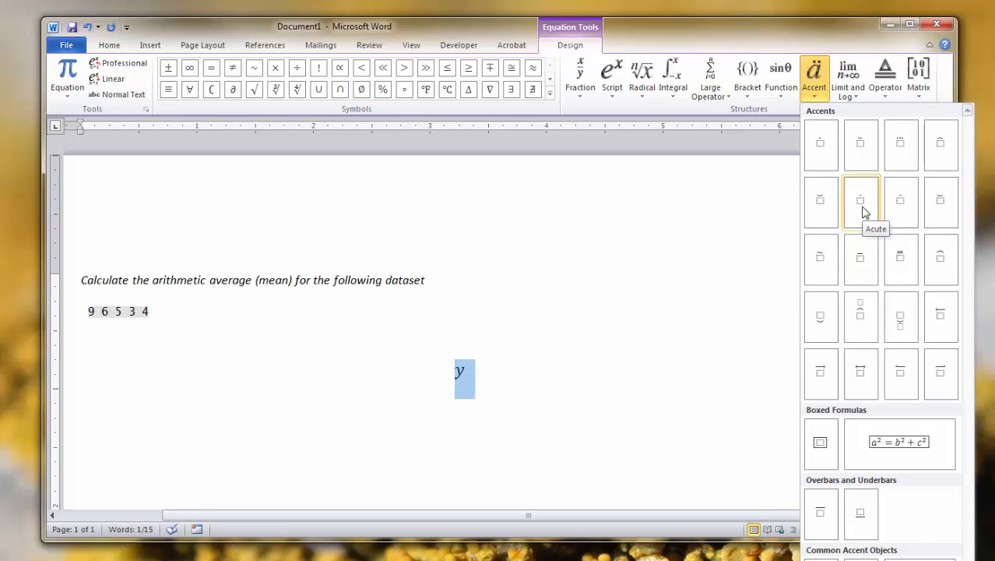
pyautogui.click(850, 251)
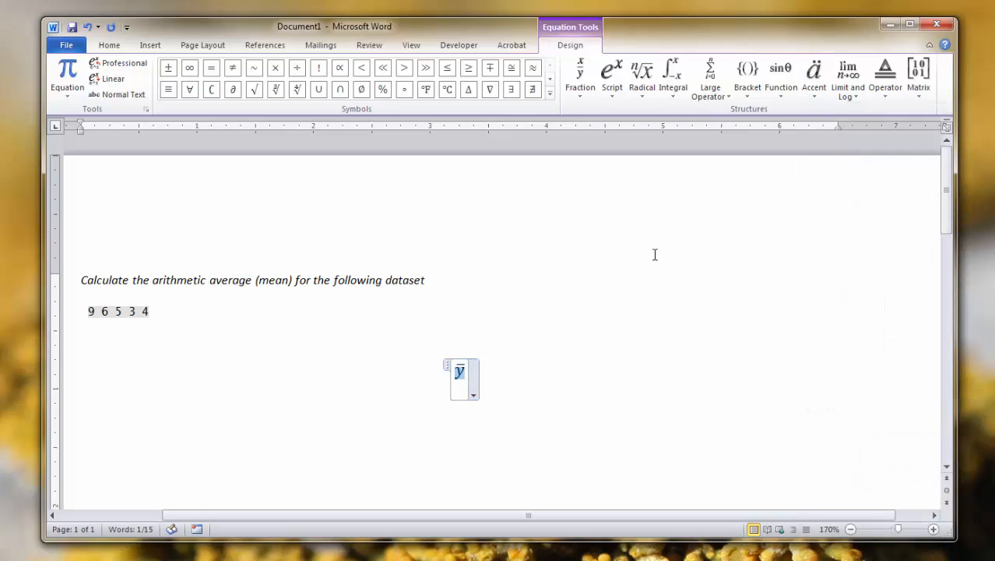
pyautogui.click(466, 373)
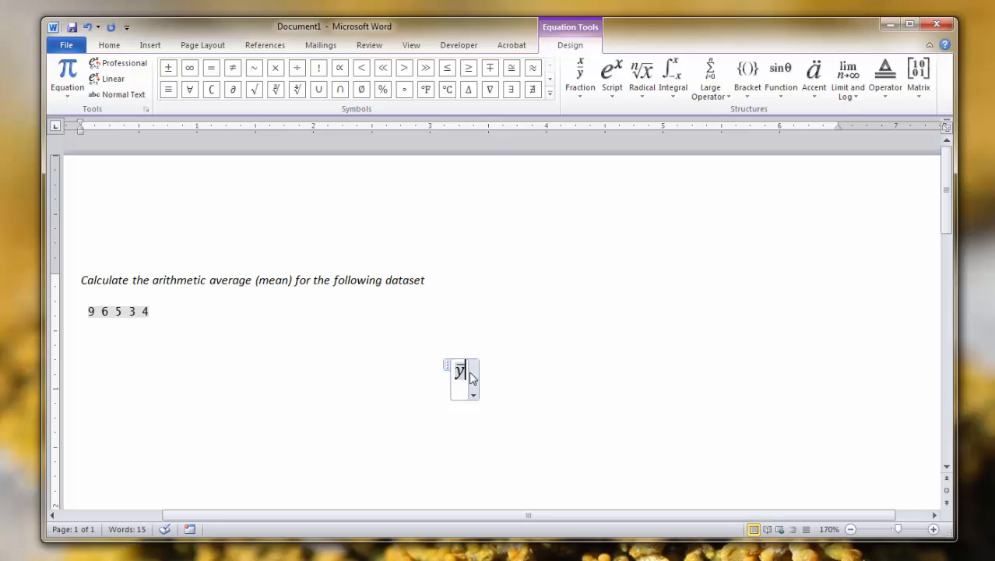
pyautogui.write('=')
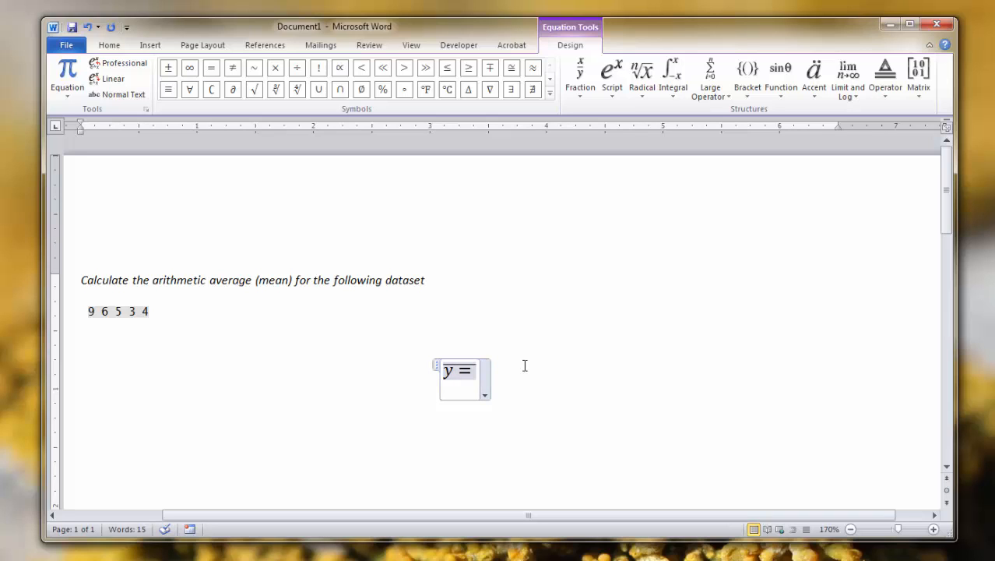
pyautogui.press('BackSpace')
pyautogui.press('BackSpace')
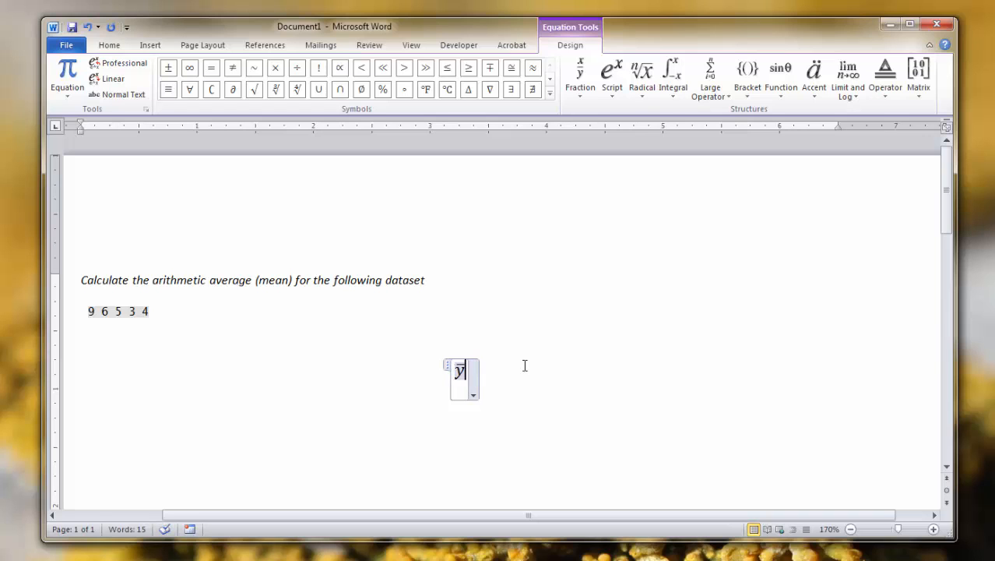
# Step: Append an equals sign after the y-bar, outside the bar accent
pyautogui.doubleClick(459, 371)
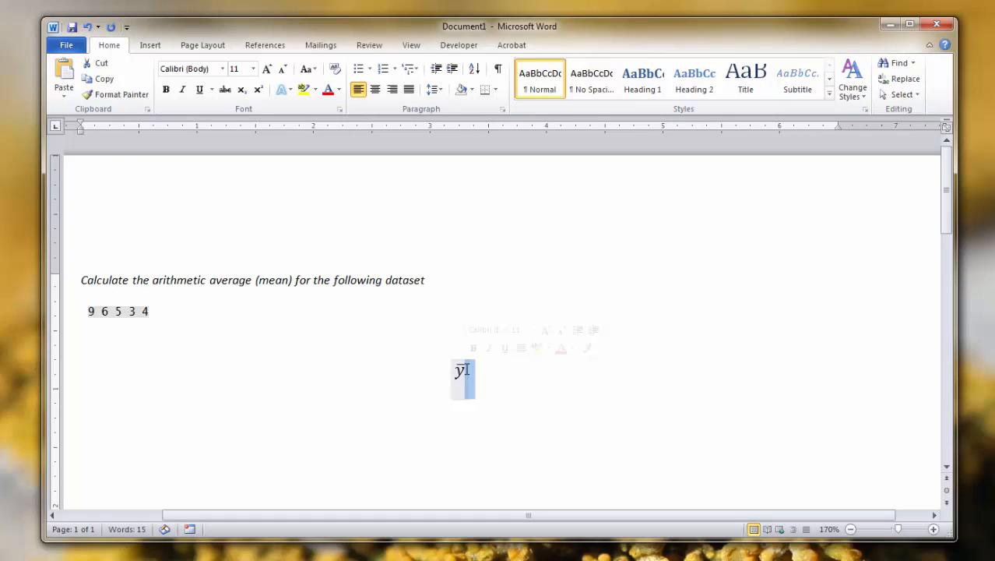
pyautogui.click(469, 370)
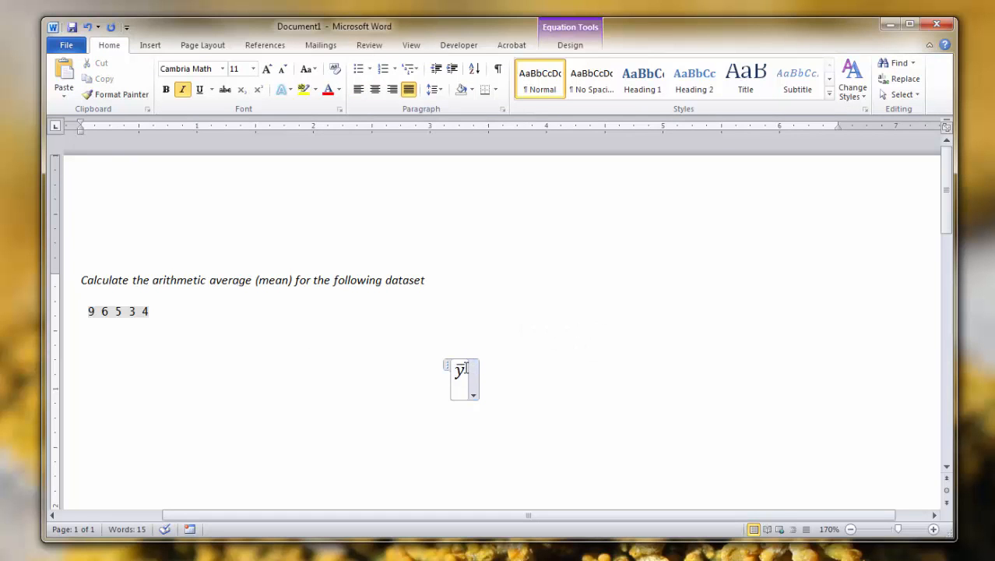
pyautogui.write('=')
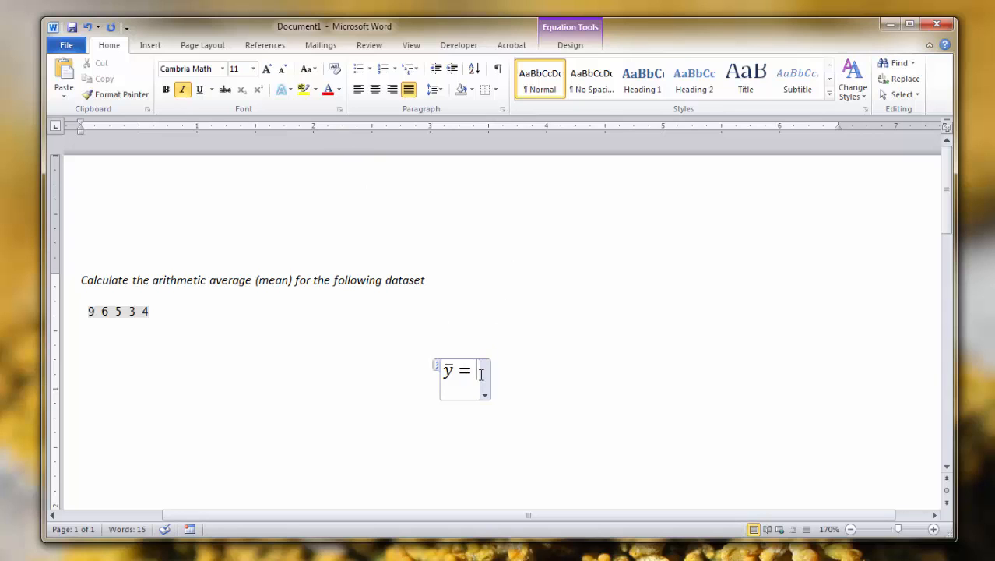
# Step: Add a summation with only a lower limit after the equals sign and set its lower limit to i
pyautogui.click(152, 47)
pyautogui.click(800, 72)
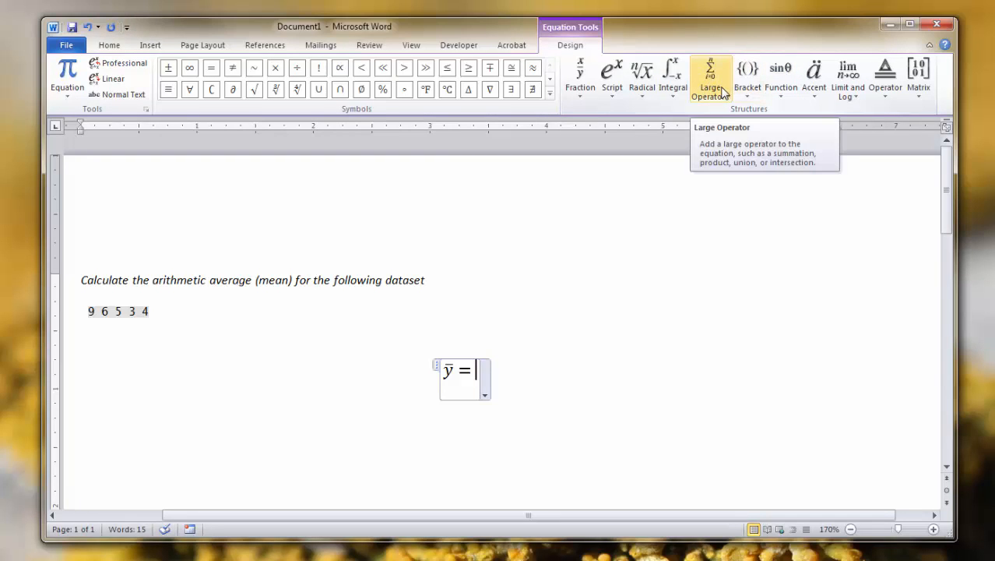
pyautogui.click(710, 86)
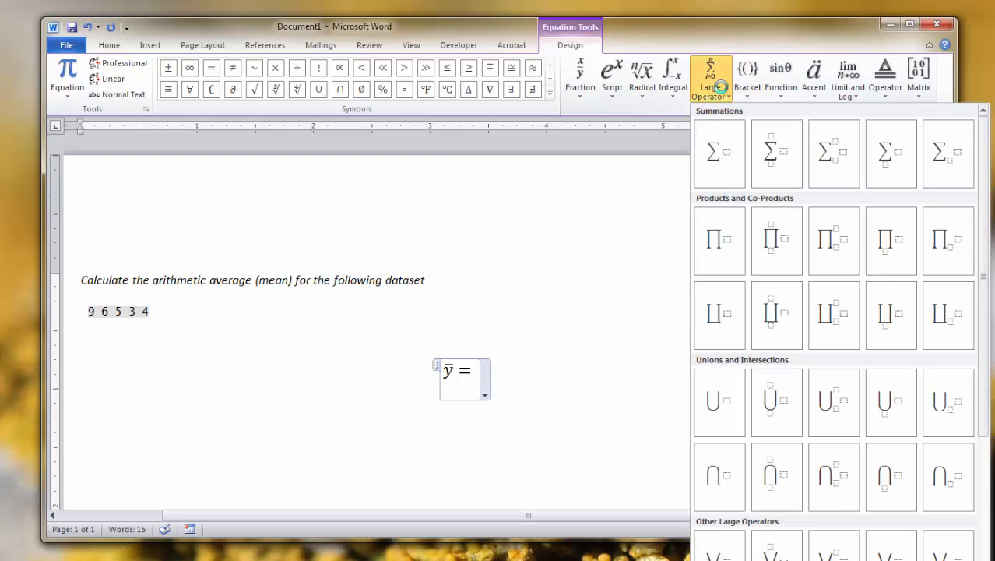
pyautogui.click(892, 153)
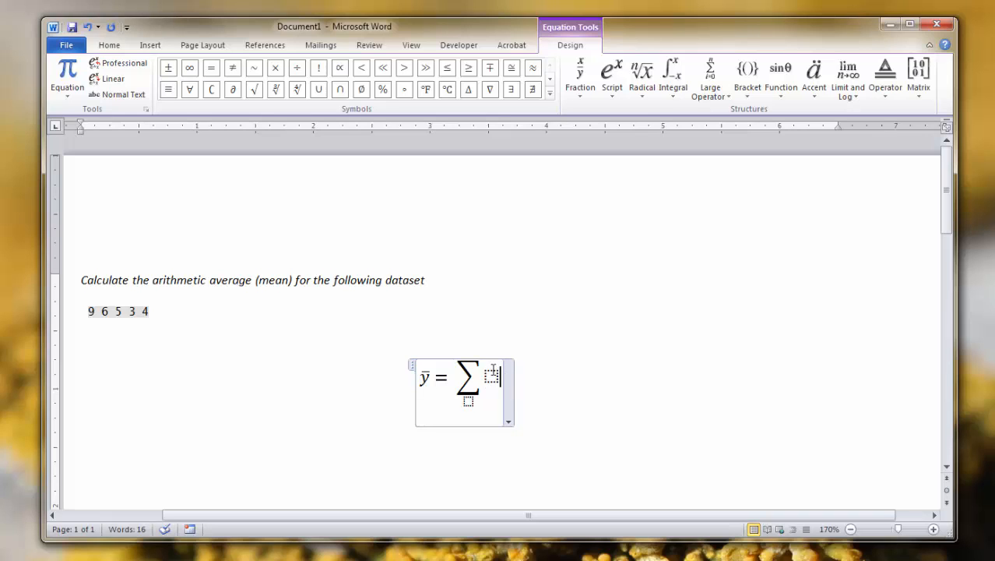
pyautogui.click(468, 402)
pyautogui.write('i')
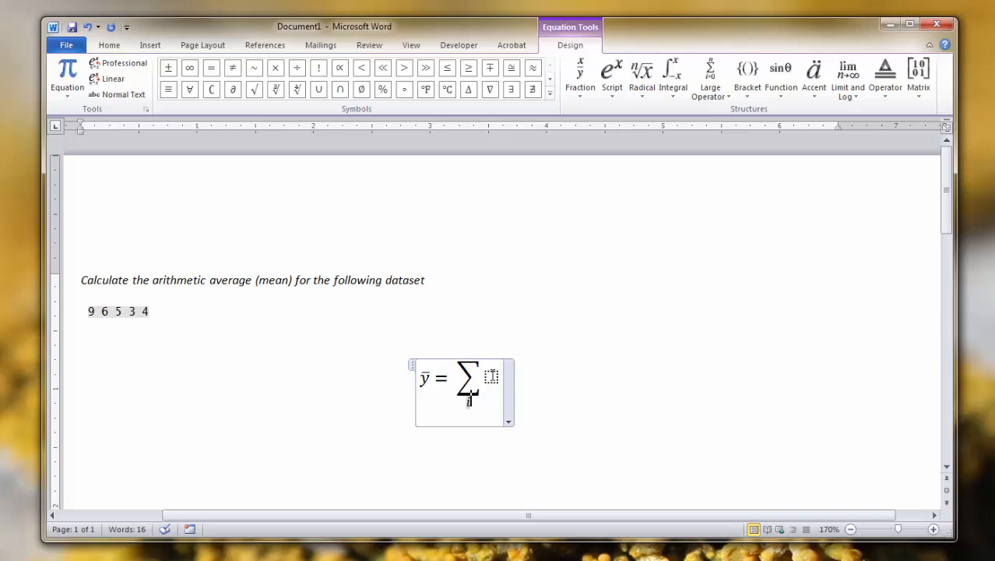
# Step: Insert a stacked fraction into the placeholder beside the summation sign
pyautogui.click(492, 376)
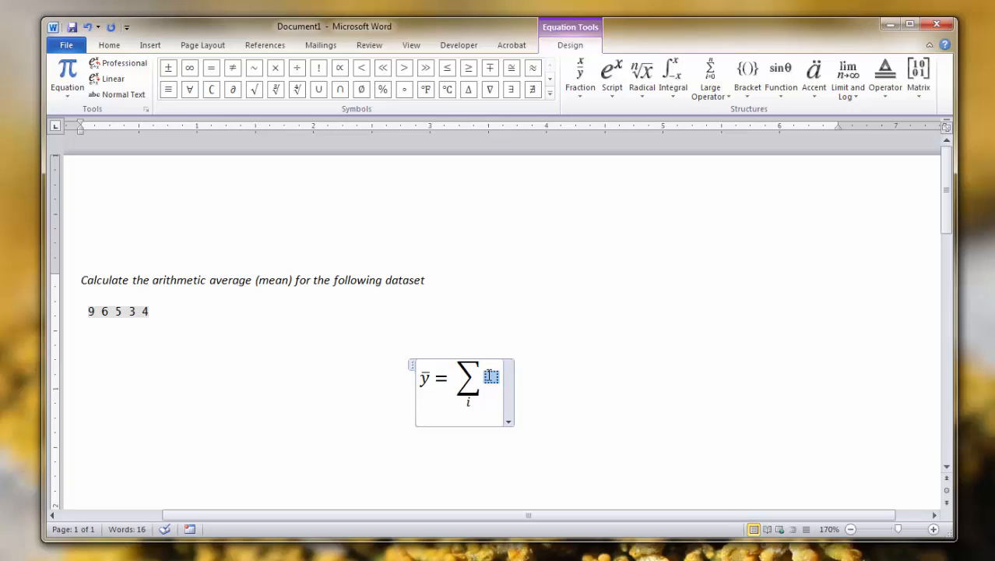
pyautogui.click(588, 92)
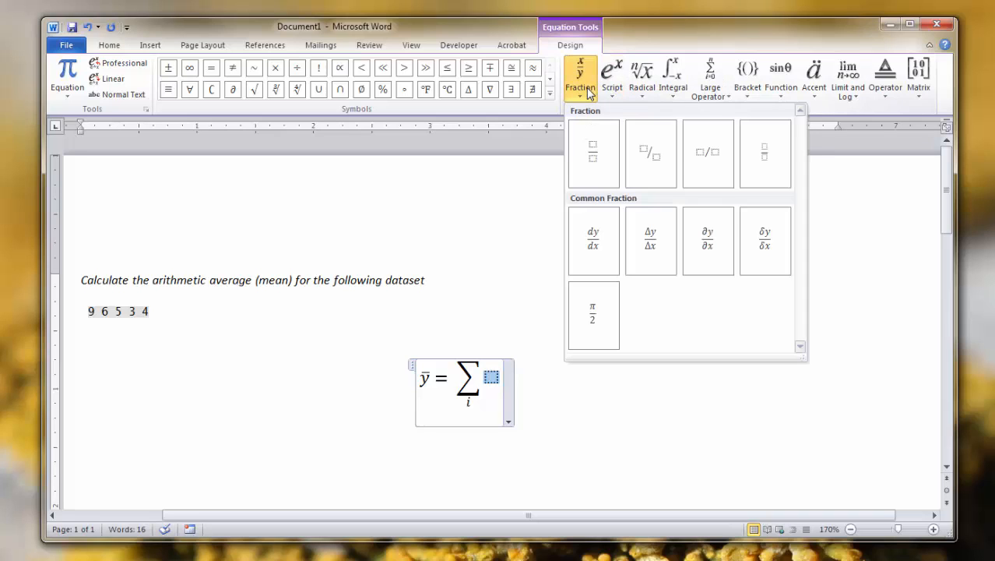
pyautogui.click(600, 171)
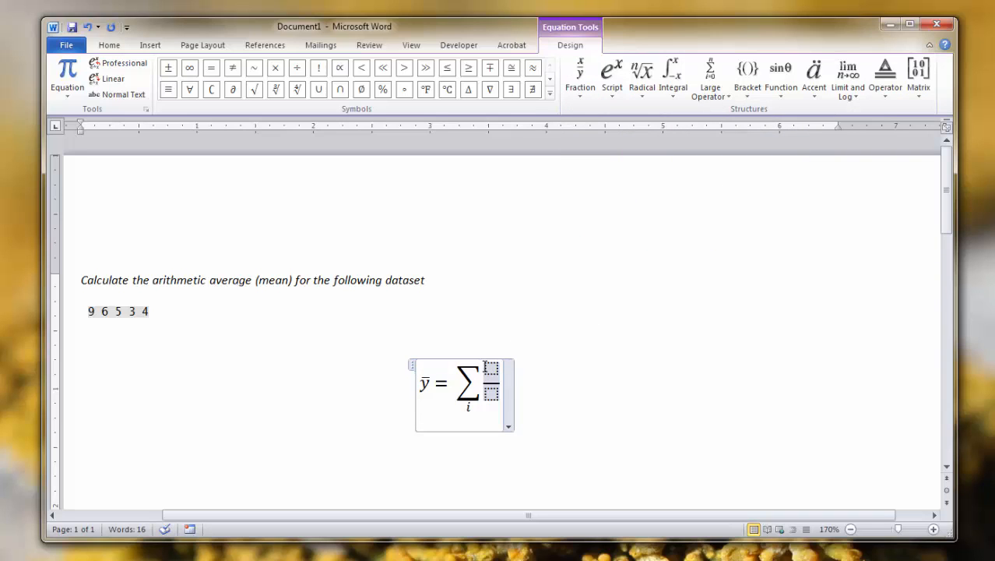
# Step: Fill the fraction beside the summation with y subscript i as numerator and n as denominator
pyautogui.click(487, 367)
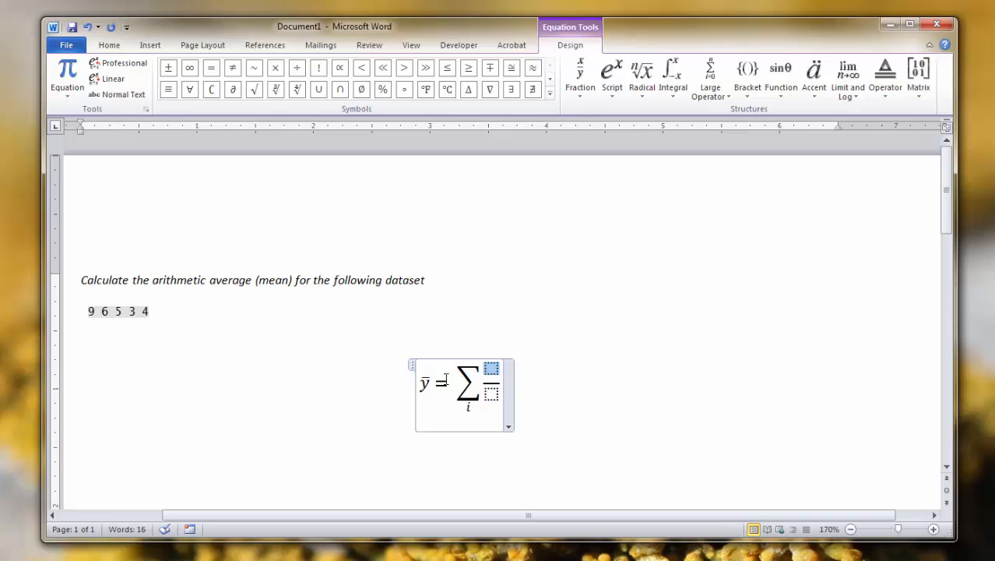
pyautogui.write('y')
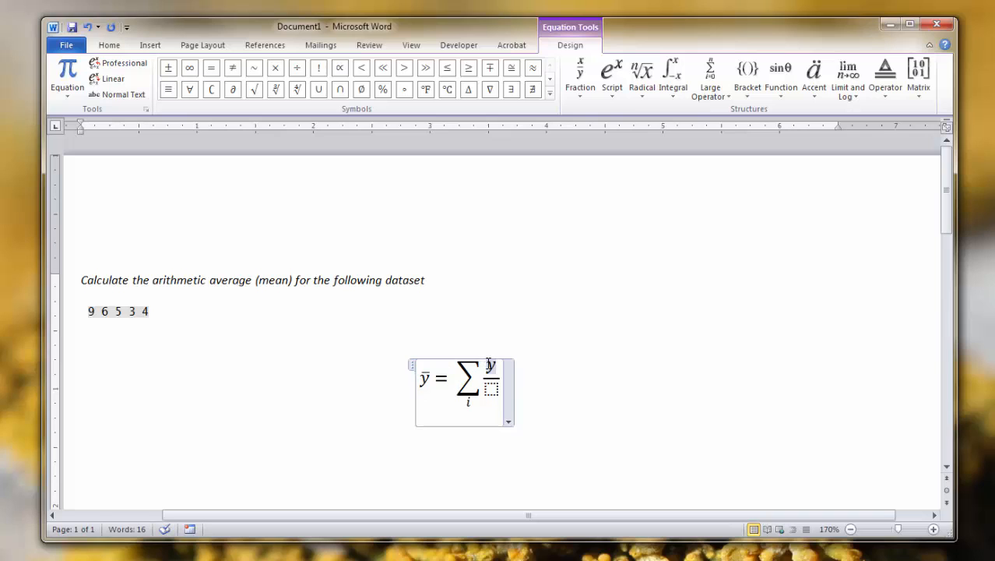
pyautogui.doubleClick(490, 366)
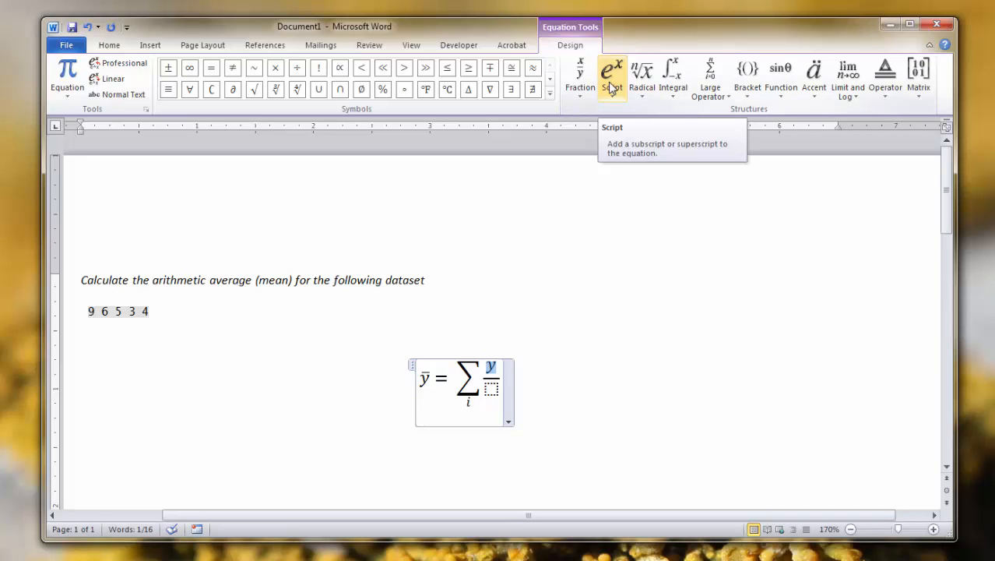
pyautogui.click(611, 88)
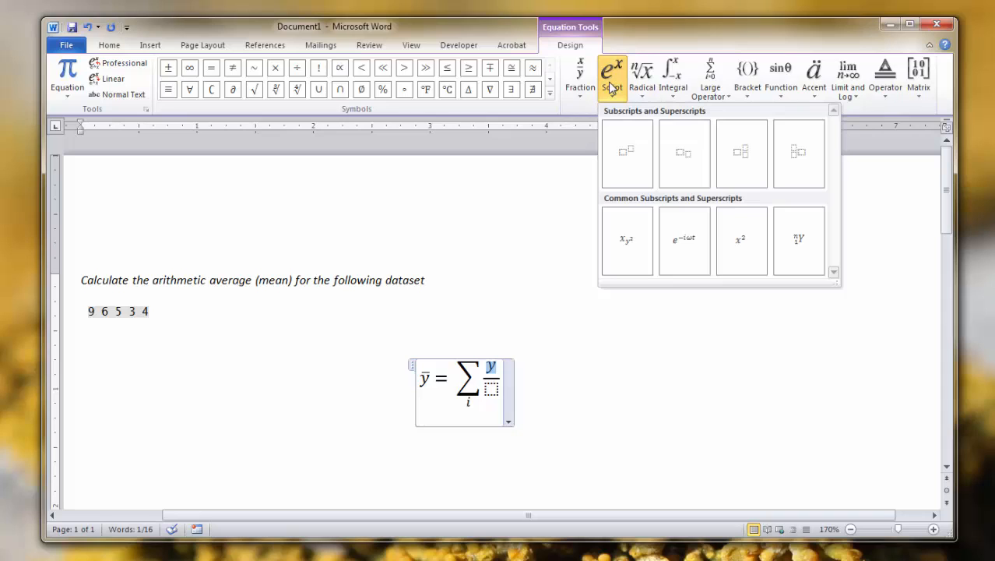
pyautogui.click(686, 174)
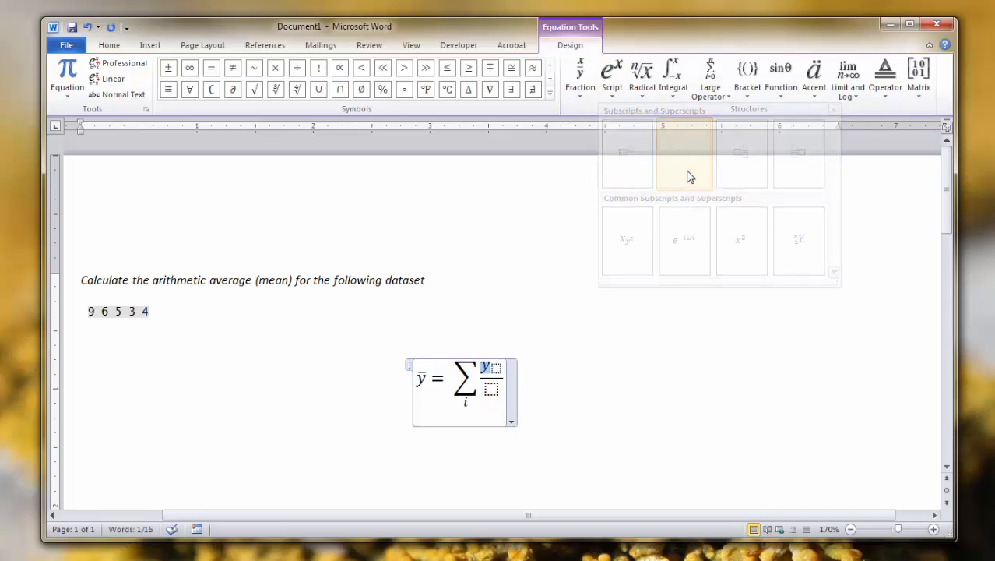
pyautogui.click(496, 369)
pyautogui.write('i')
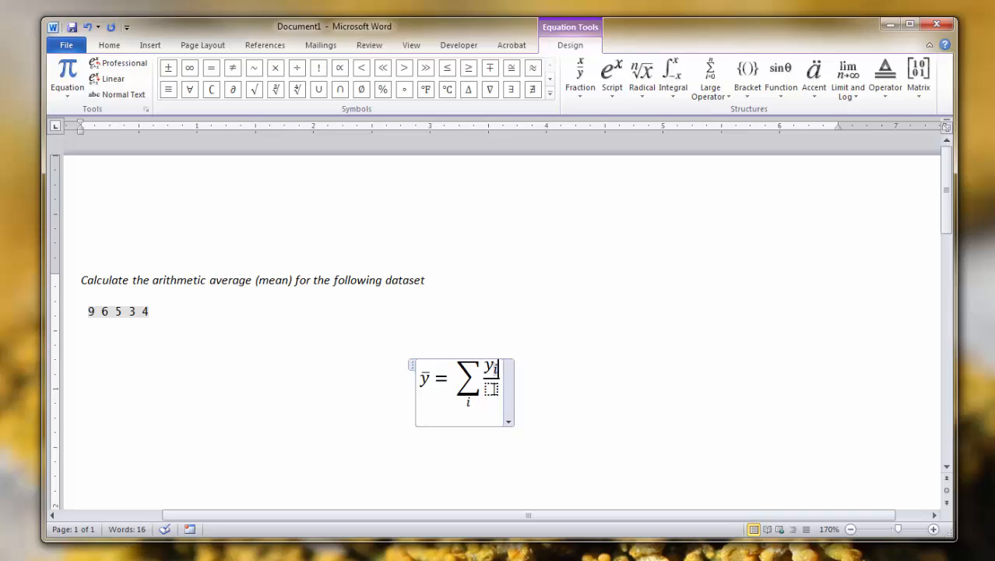
pyautogui.click(490, 388)
pyautogui.write('n')
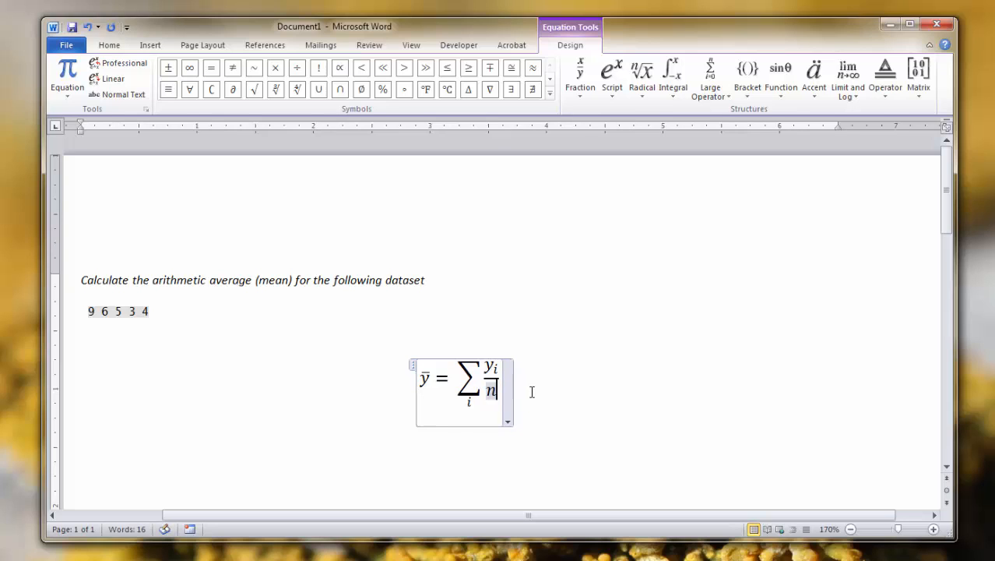
# Step: Append an equals sign after the summation term, followed by an empty stacked fraction
pyautogui.click(500, 381)
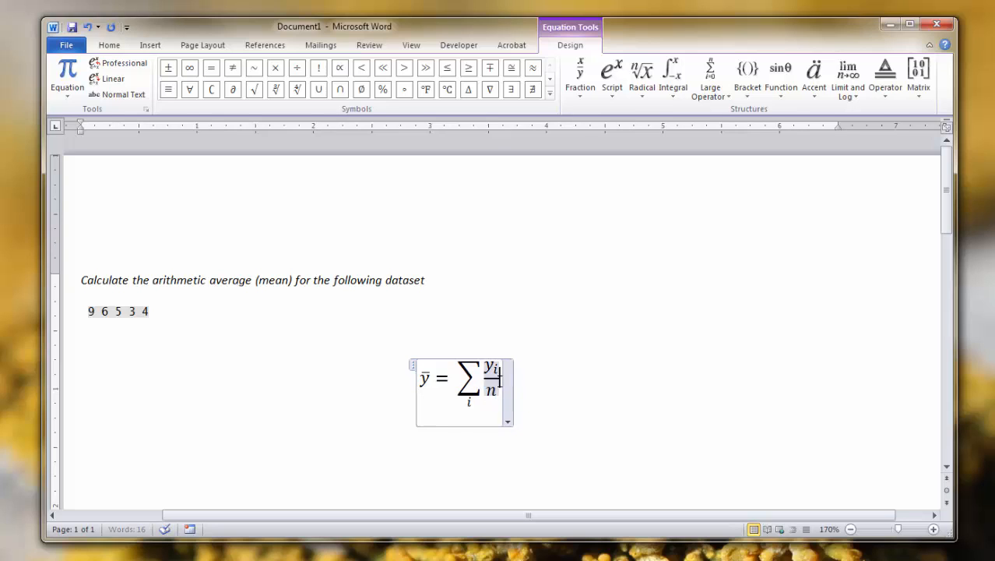
pyautogui.click(500, 379)
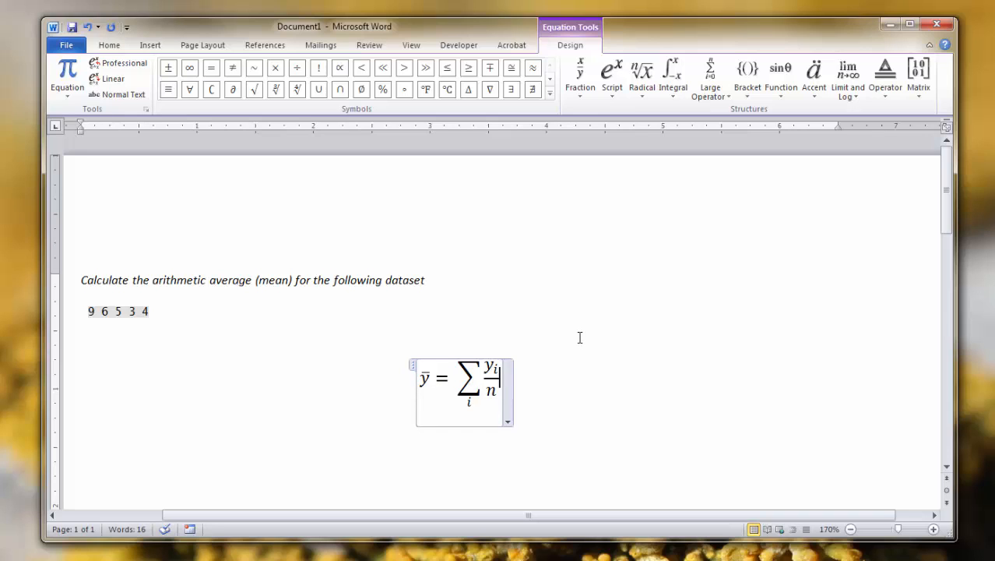
pyautogui.write('=')
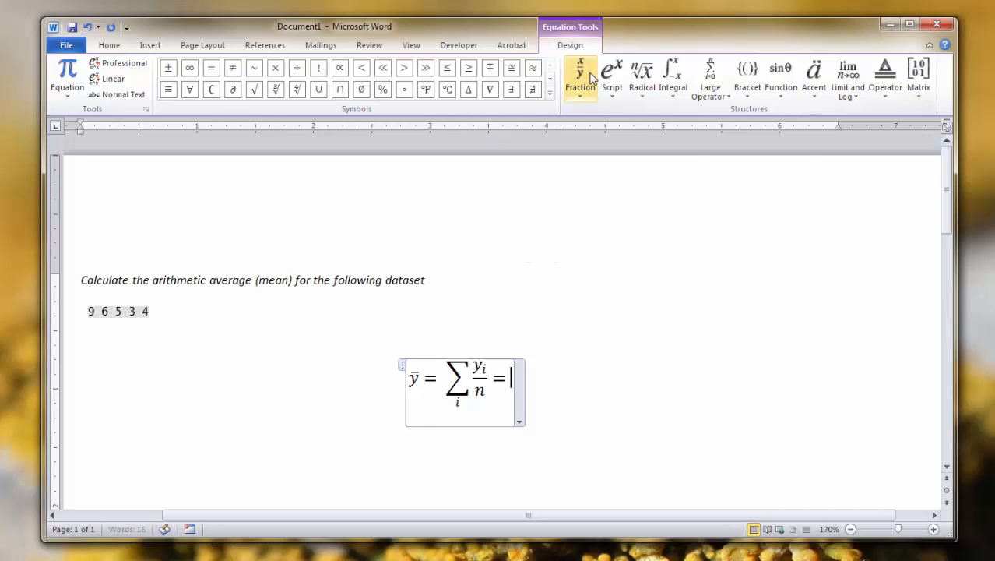
pyautogui.click(590, 98)
pyautogui.click(594, 147)
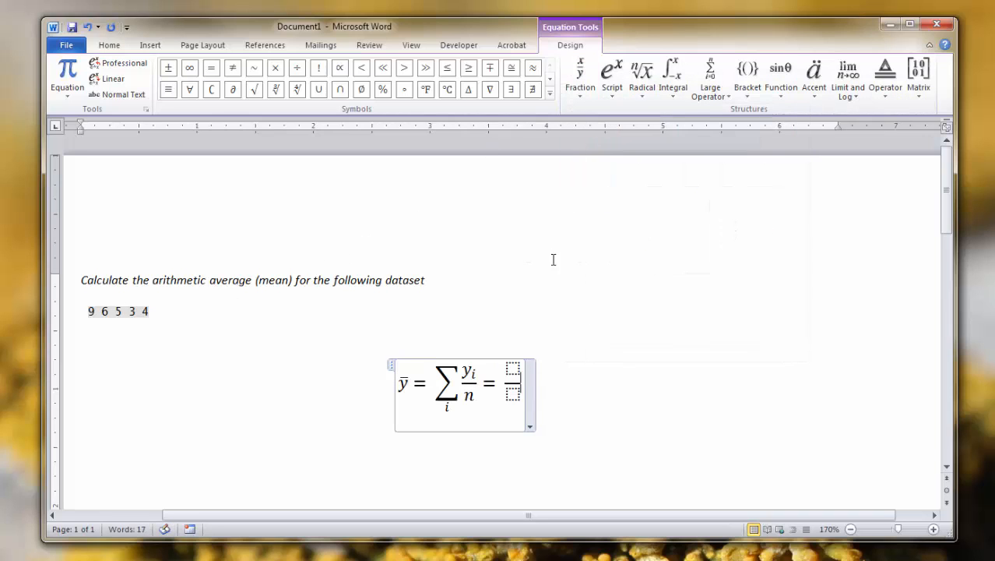
# Step: Fill the empty fraction with 9 + 6 + 5 + 3 + 4 as numerator and 5 as denominator
pyautogui.click(512, 367)
pyautogui.write('9 ')
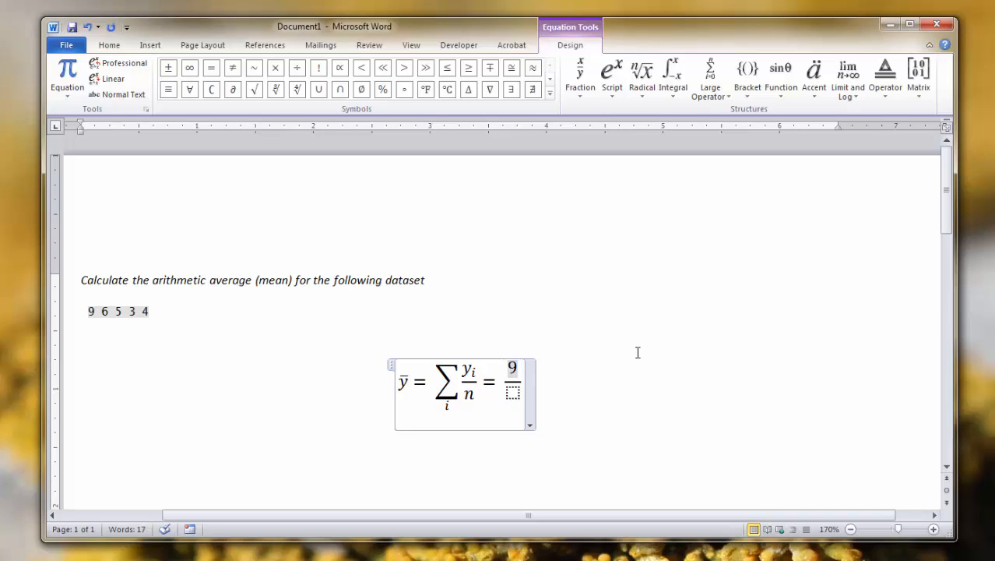
pyautogui.write('+ 6 +')
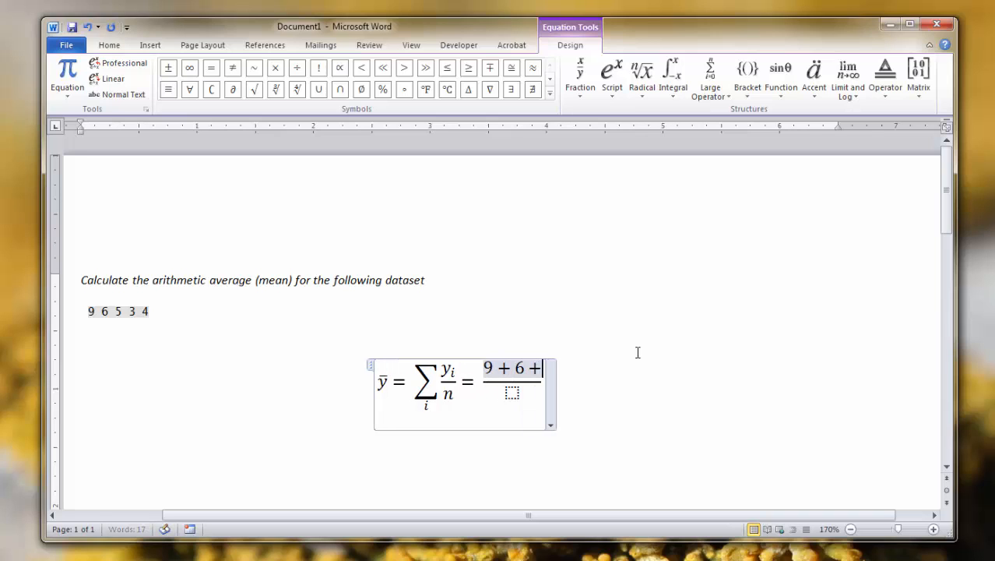
pyautogui.write(' 5 + 3 + 4')
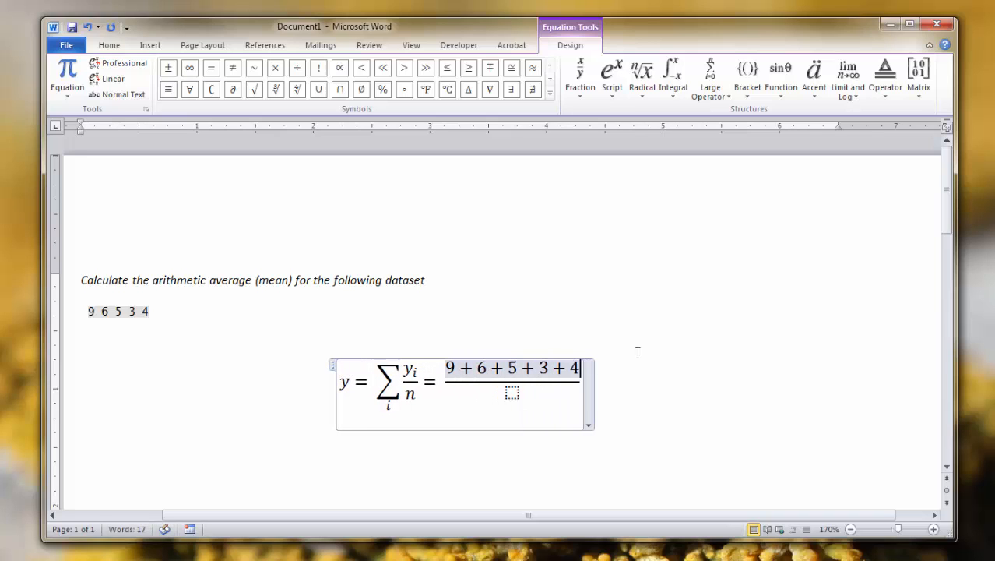
pyautogui.click(514, 393)
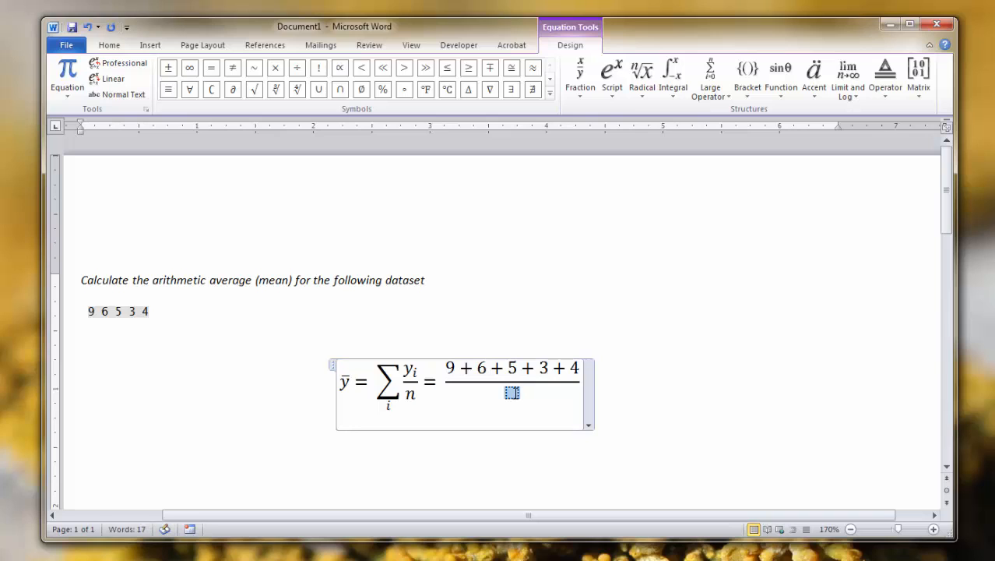
pyautogui.write('5')
# Step: Append an equals sign and the result 5.4 after the numeric fraction in the equation
pyautogui.click(570, 379)
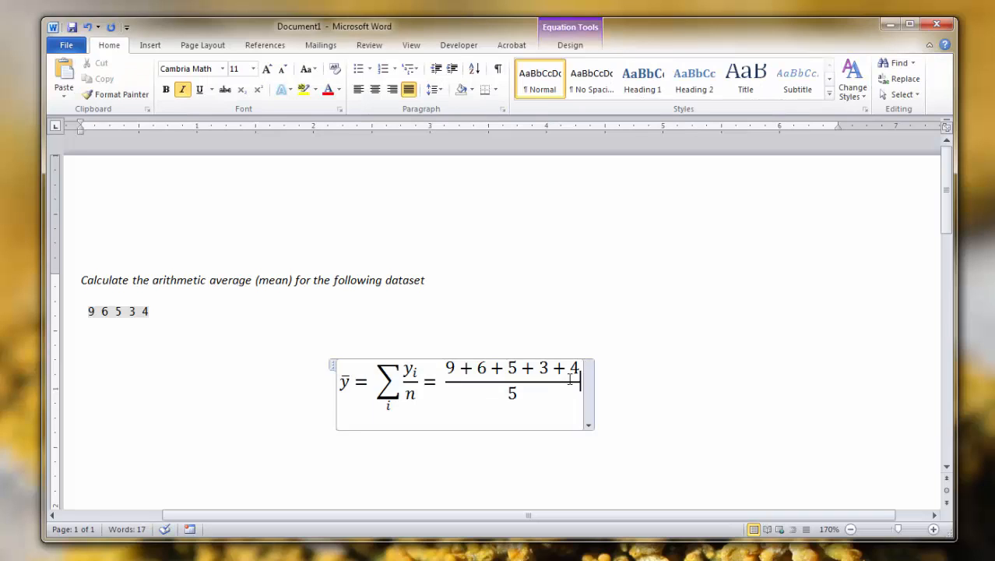
pyautogui.press('Right')
pyautogui.write('= ')
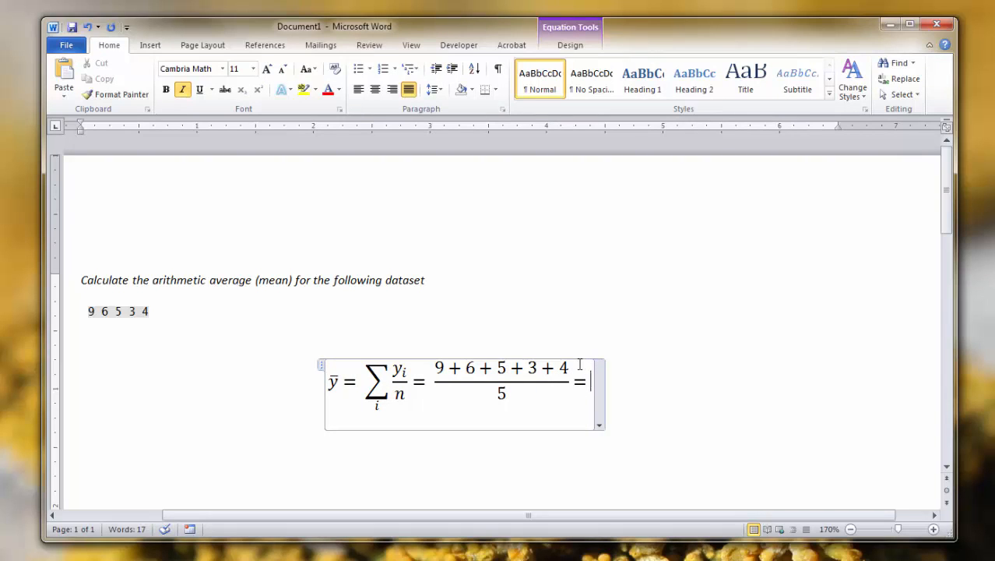
pyautogui.write('5.4')
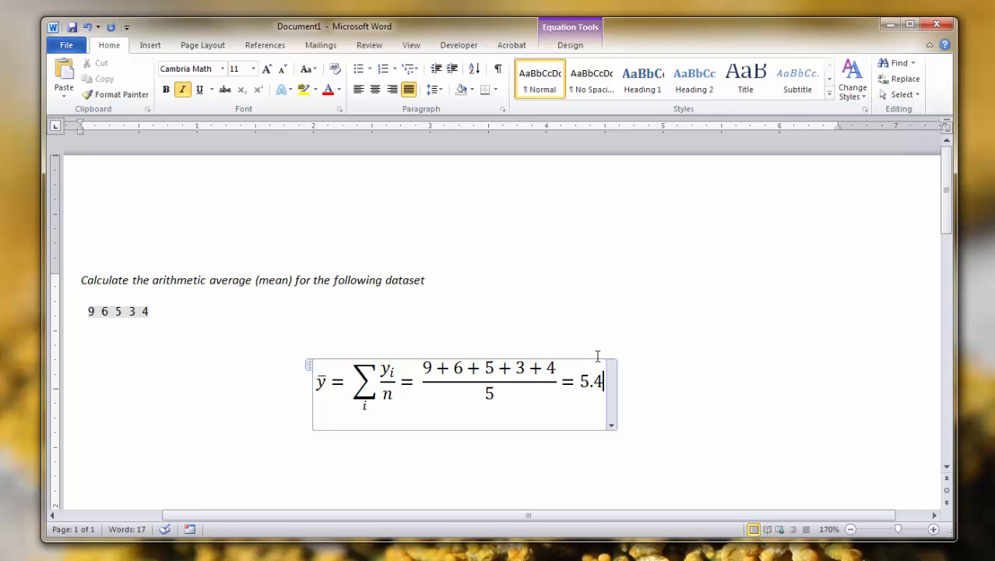
pyautogui.click(572, 283)
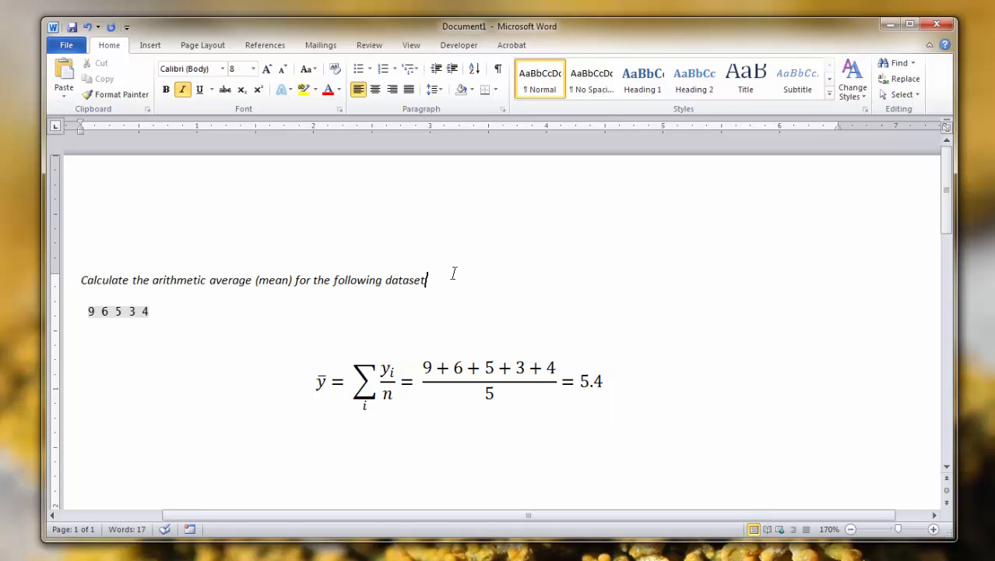
pyautogui.write('sdfds')
pyautogui.press('BackSpace')
pyautogui.press('BackSpace')
pyautogui.press('BackSpace')
pyautogui.press('BackSpace')
pyautogui.press('BackSpace')
# Step: Enclose the numerator 9 + 6 + 5 + 3 + 4 of the numeric fraction in parentheses
pyautogui.click(450, 384)
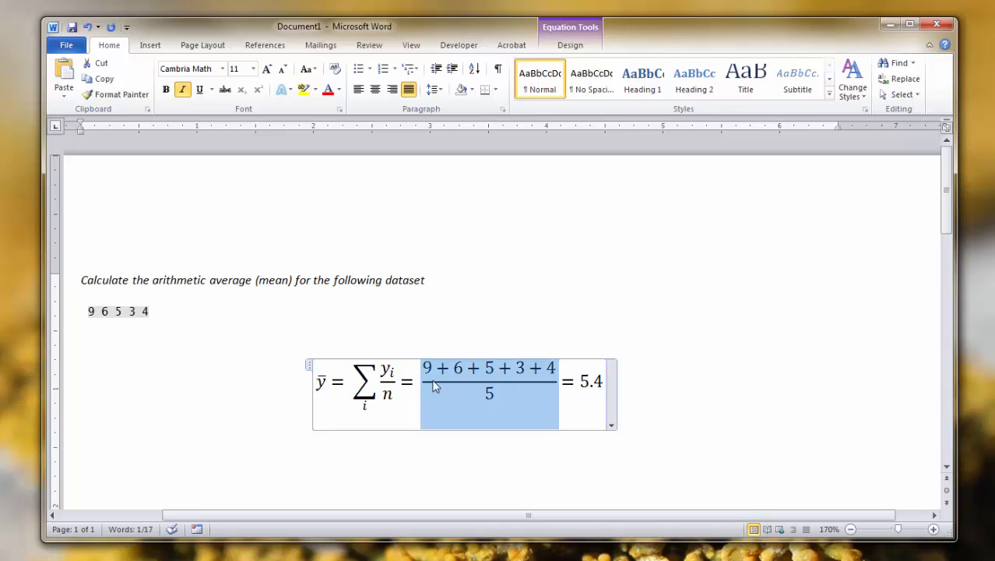
pyautogui.click(424, 367)
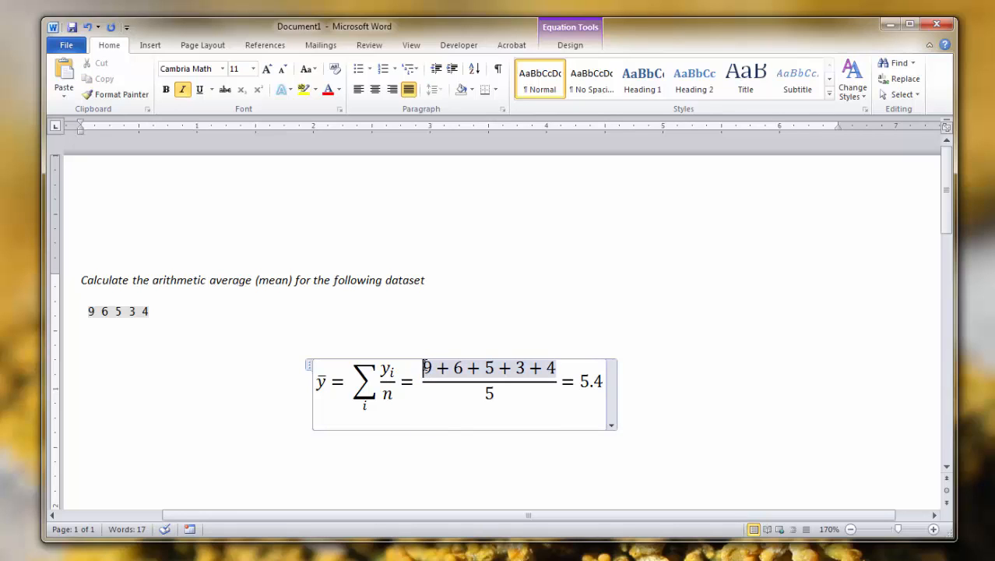
pyautogui.moveTo(424, 366); pyautogui.dragTo(557, 368)
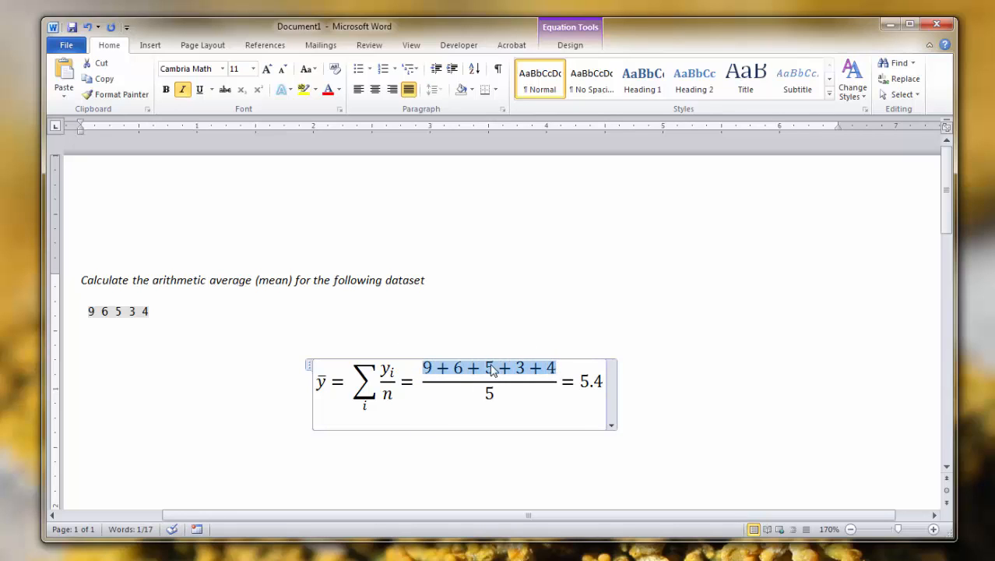
pyautogui.click(151, 46)
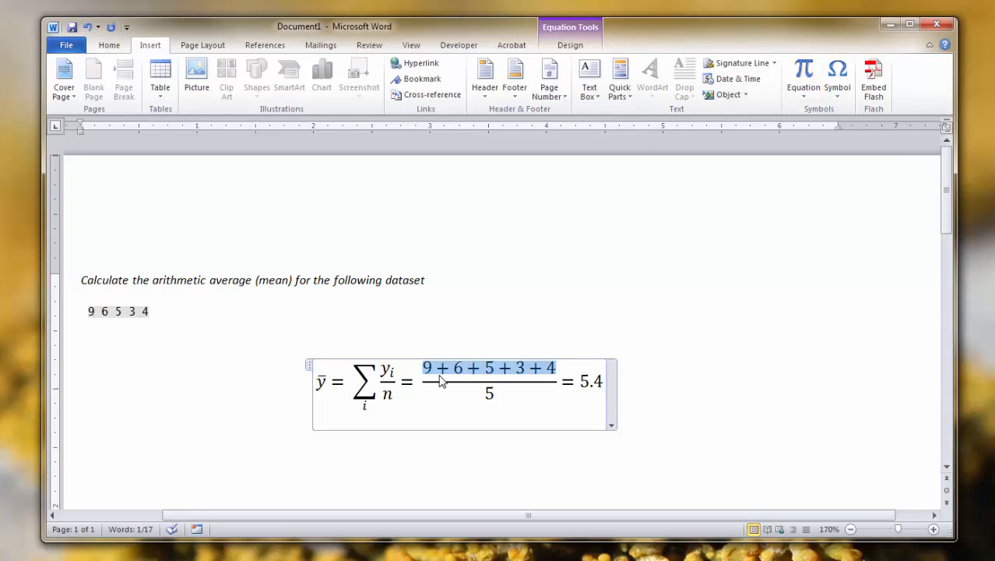
pyautogui.click(551, 368)
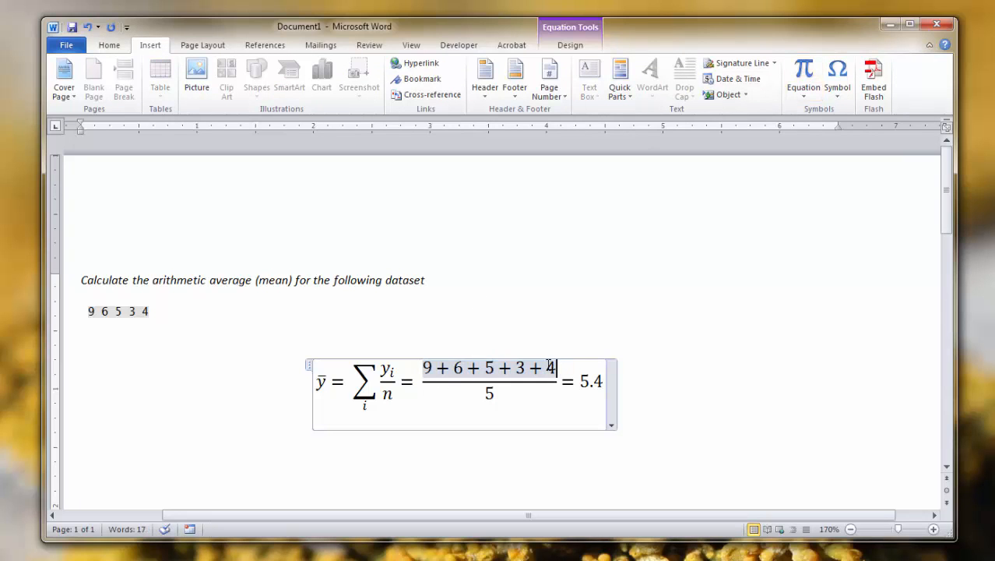
pyautogui.write(')')
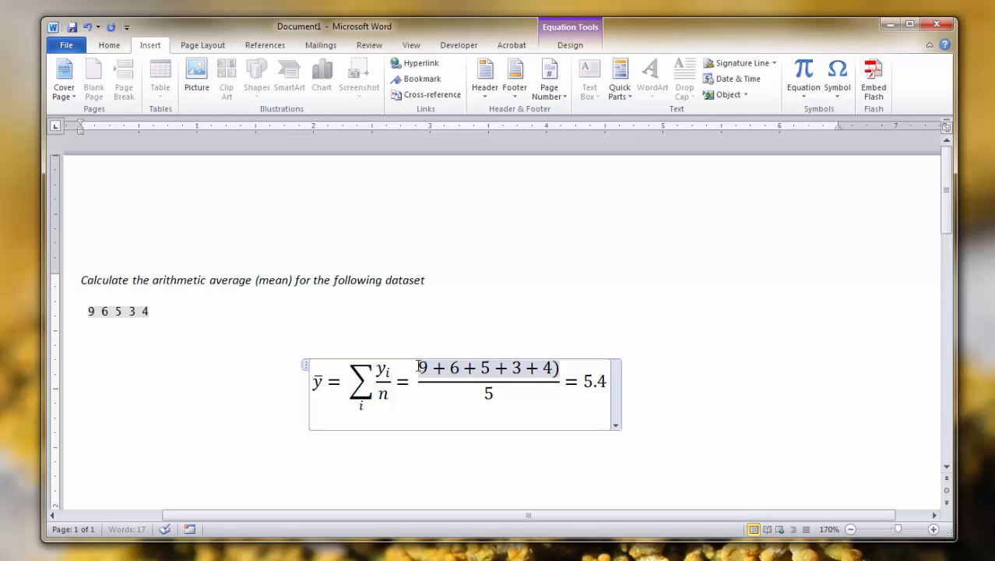
pyautogui.click(418, 365)
pyautogui.press('Up')
pyautogui.click(412, 371)
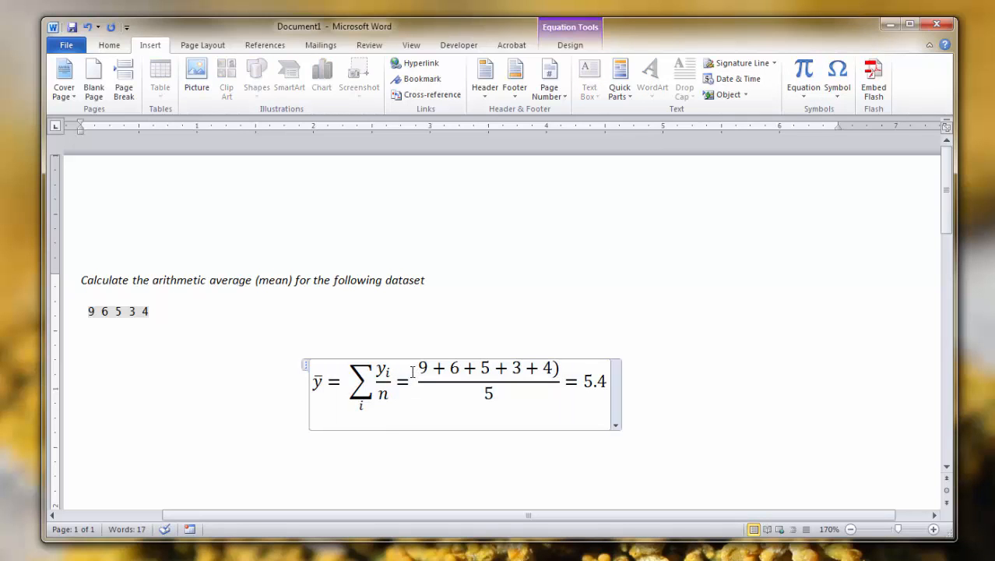
pyautogui.click(419, 366)
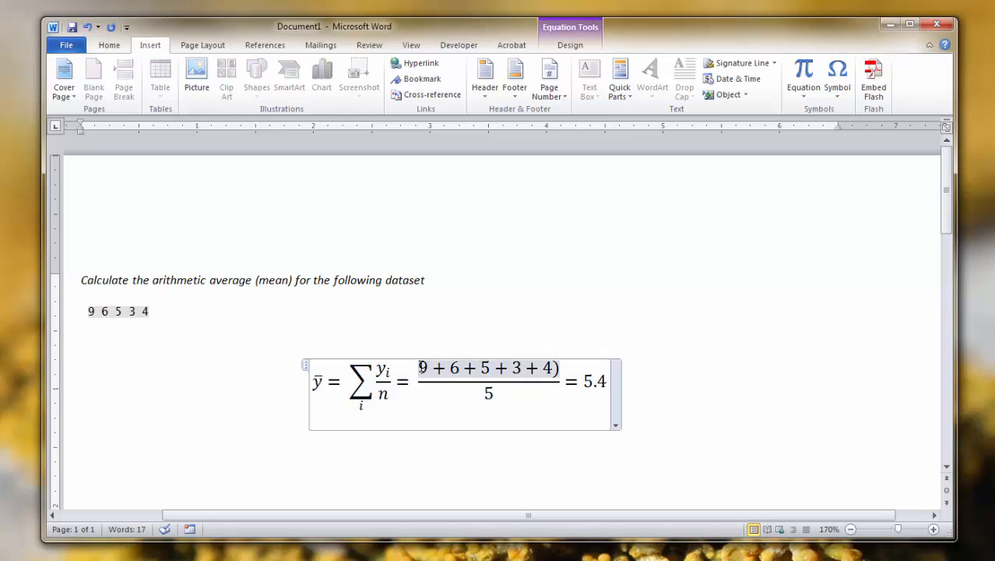
pyautogui.write('(')
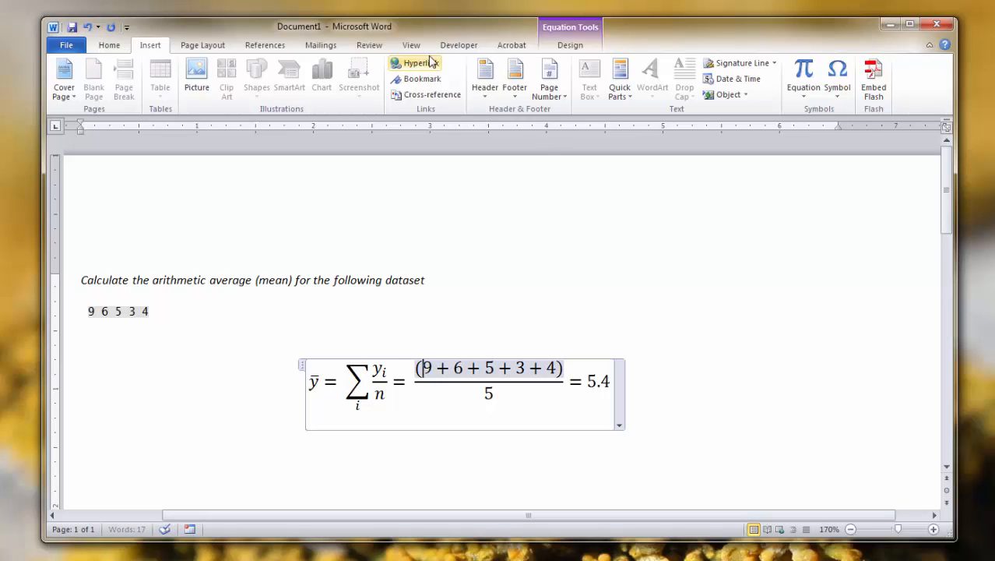
pyautogui.click(804, 74)
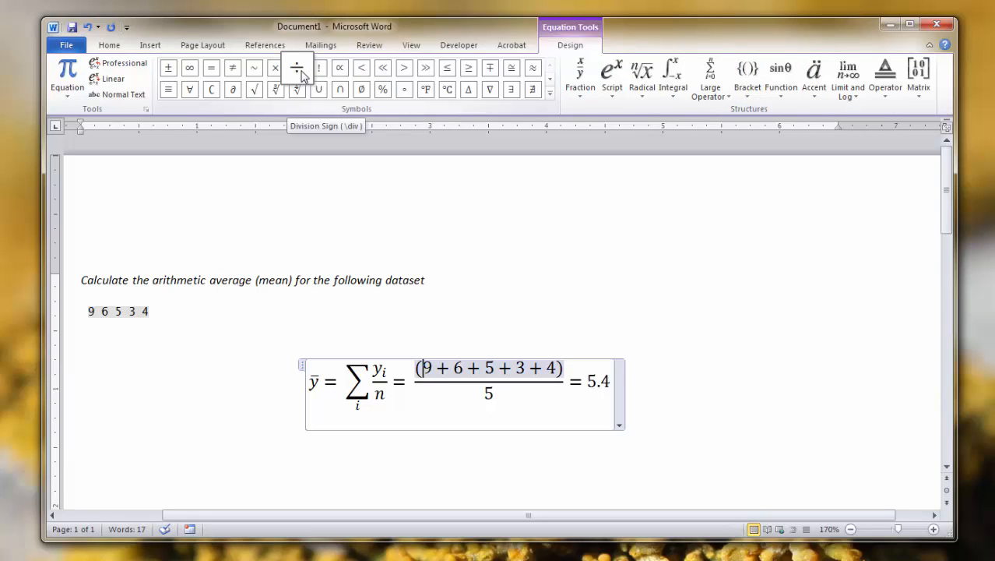
pyautogui.click(550, 76)
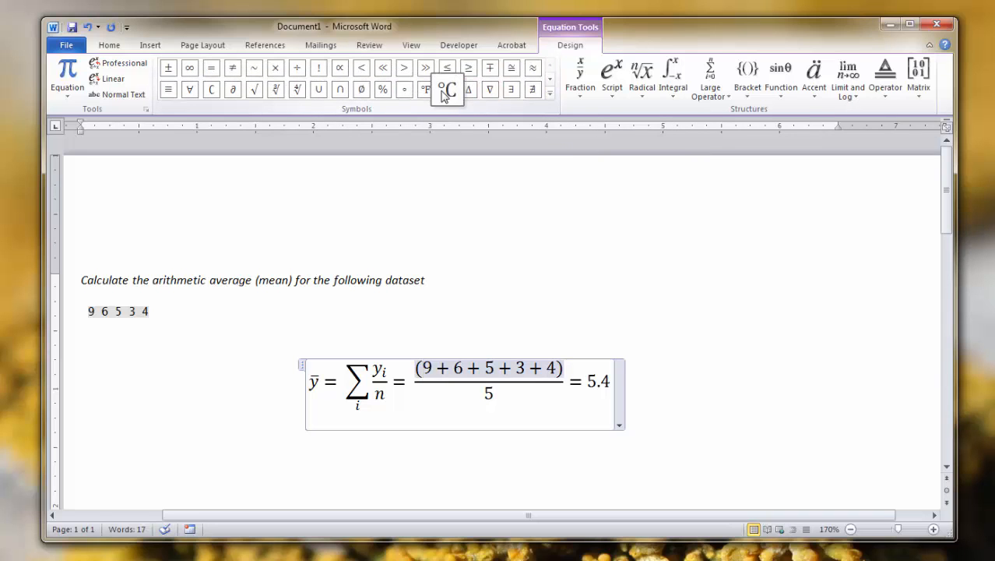
pyautogui.click(550, 86)
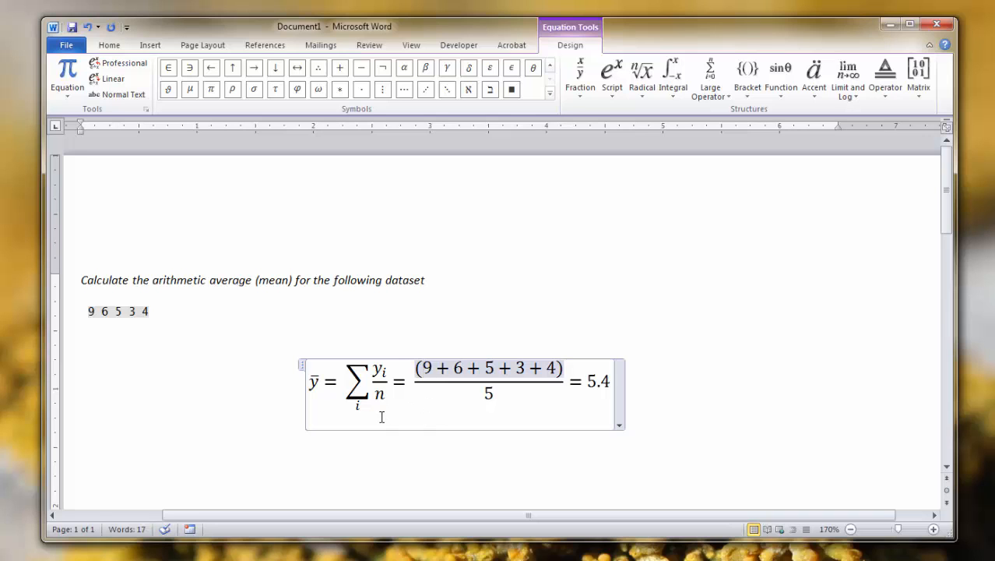
# Step: Start saving the document as a Word Document in the Documents library, with the file name "how to show calcualations"
pyautogui.click(65, 47)
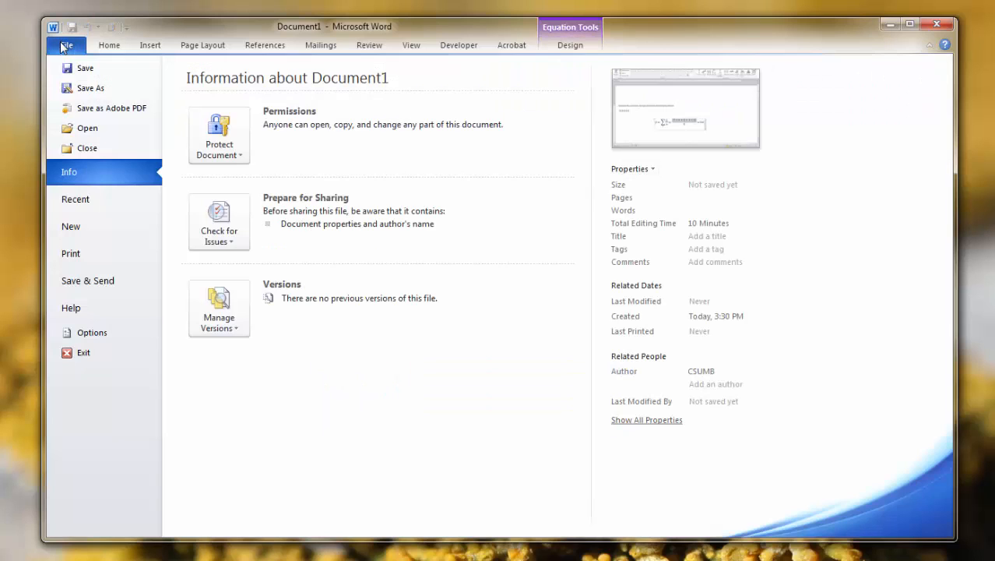
pyautogui.press('Escape')
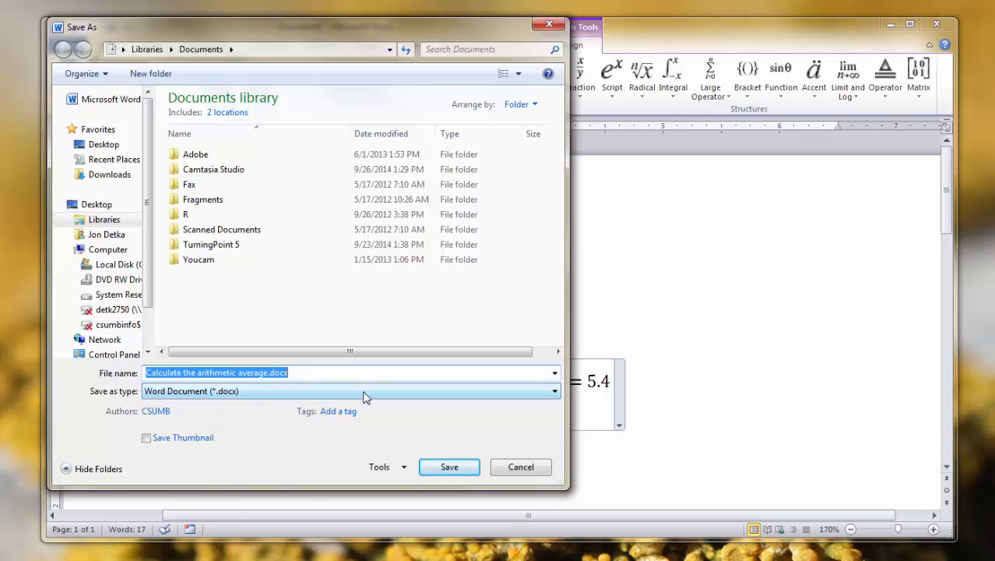
pyautogui.write('how to')
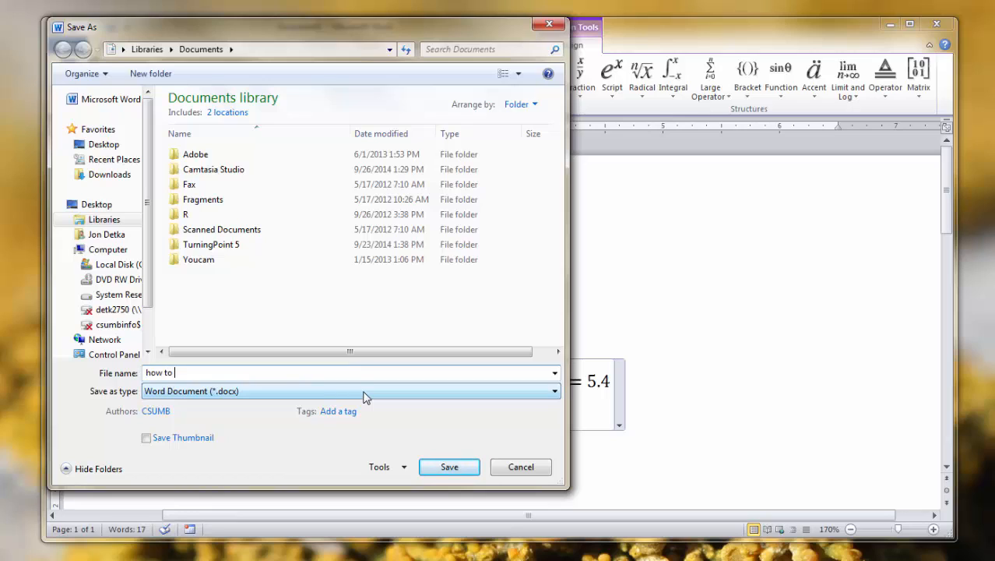
pyautogui.write(' show calculations')
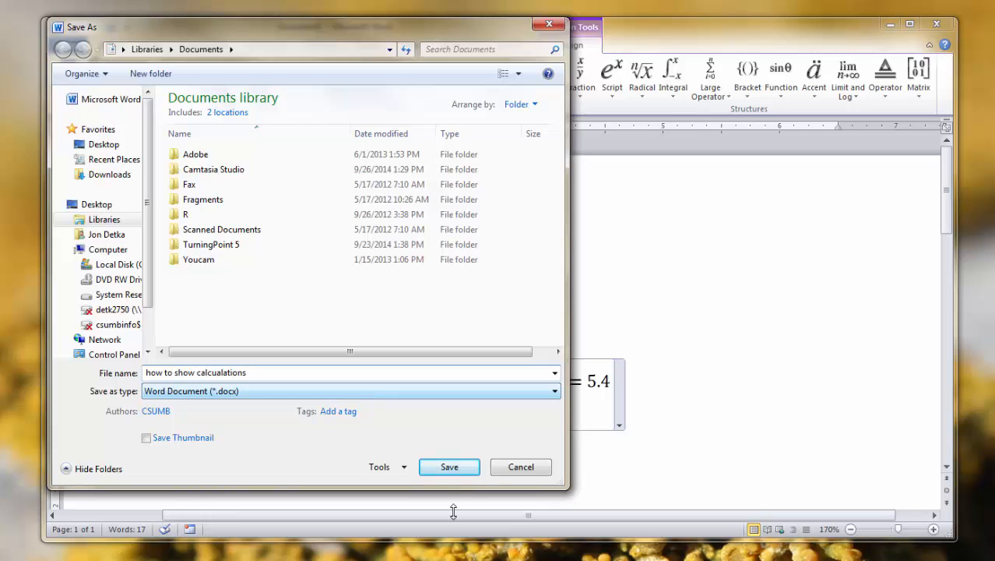